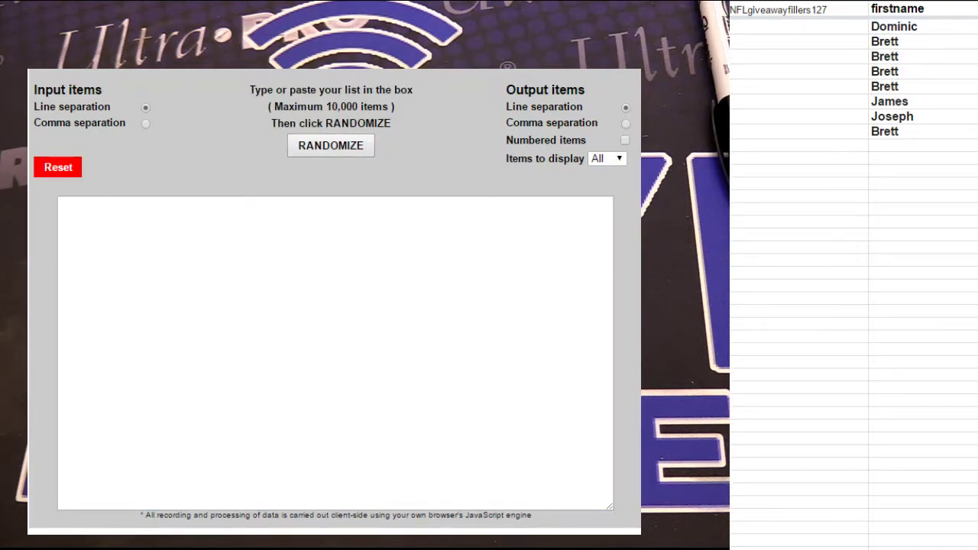
- Copy the filler names column into the PsychicScience List Randomizer and shuffle it
key("ctrl+z")
key("ctrl+c")
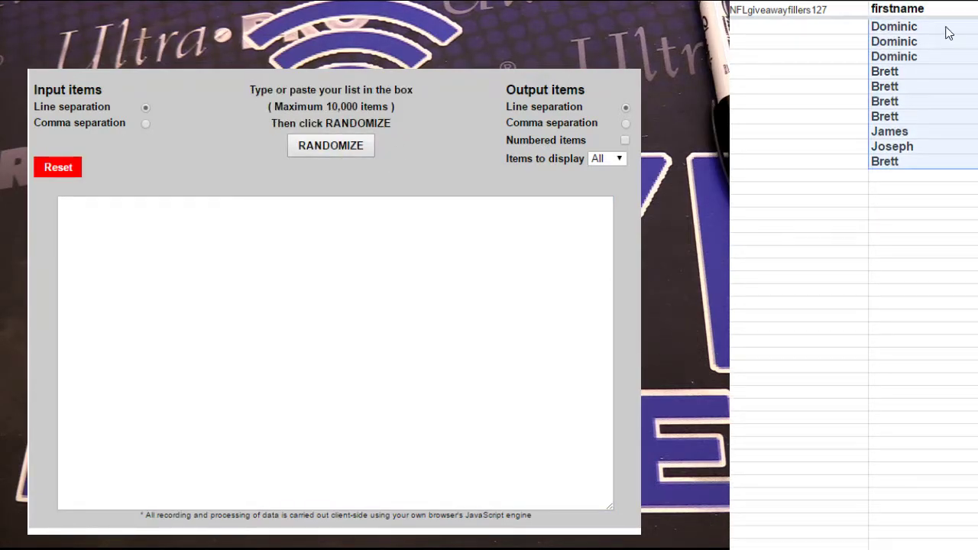
left_click(390, 275)
key("ctrl+v")
left_click(336, 146)
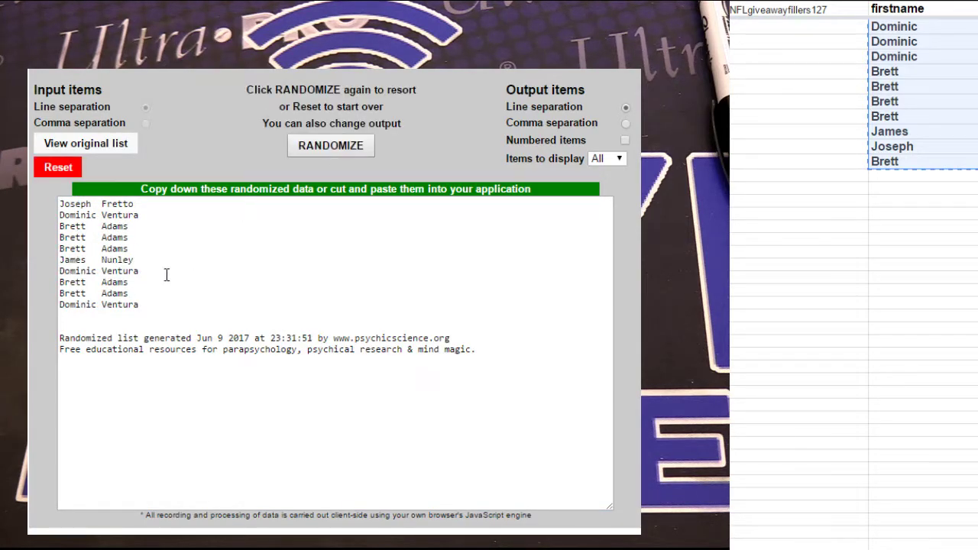
- Paste the top two shuffled names at Detroit Lions in the nflsuper8920 sheet
left_click_drag(59, 203, 157, 216)
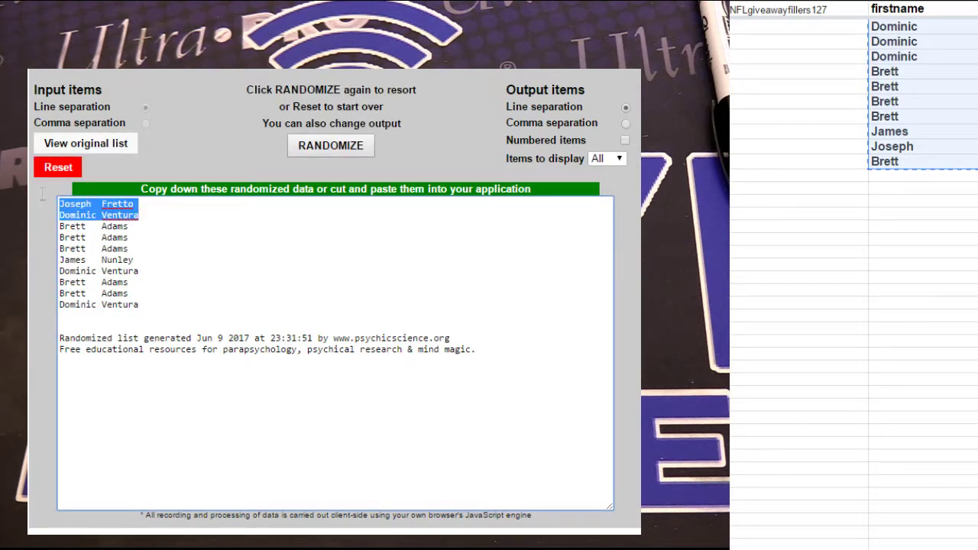
left_click(817, 539)
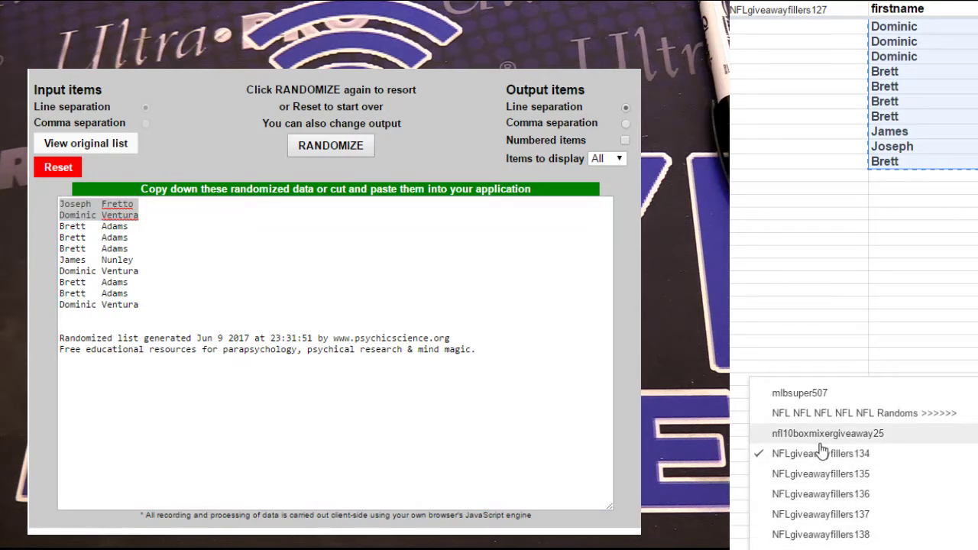
left_click(822, 451)
left_click(886, 178)
key("ctrl+v")
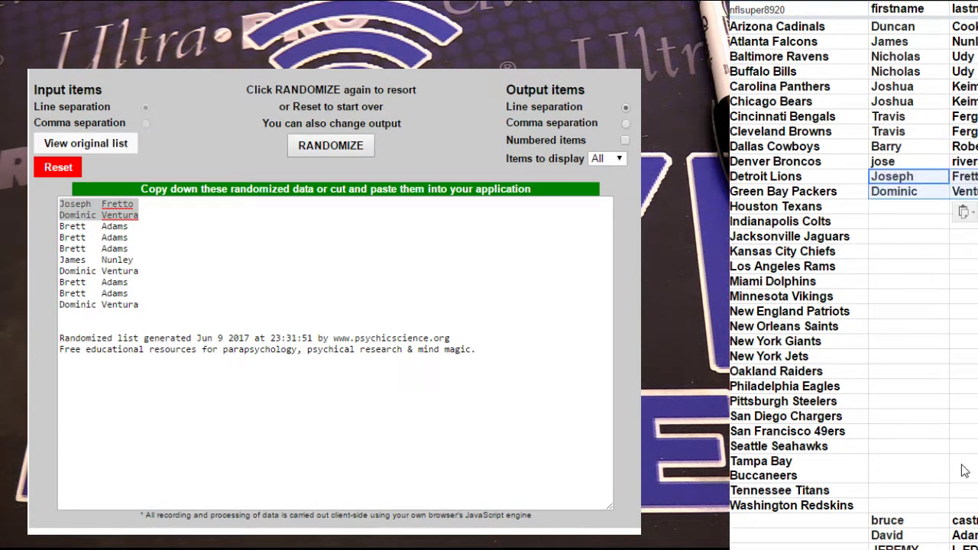
- Delete the used filler sheet and select the next filler names, Dominic through Nicholas
key("alt+Tab")
right_click(917, 544)
left_click(921, 371)
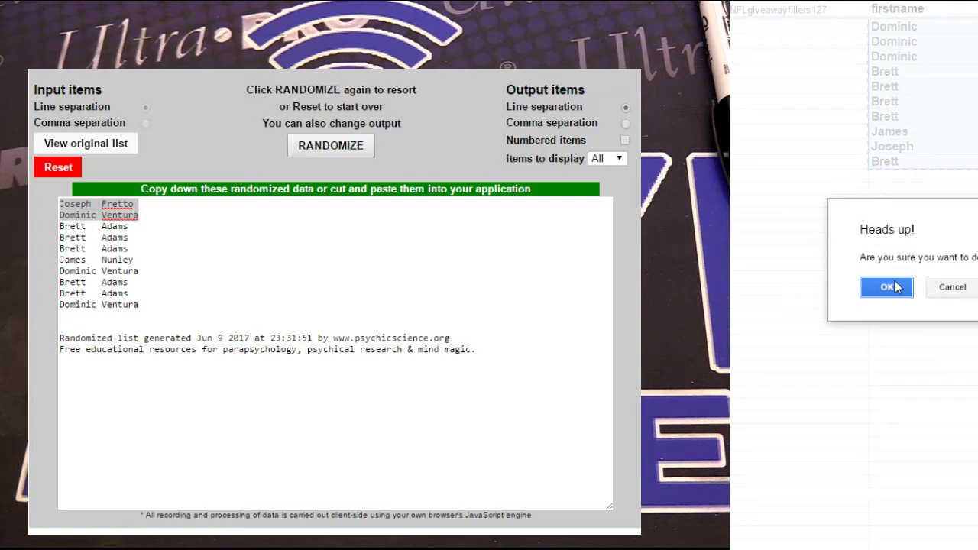
left_click(898, 287)
key("alt+Tab")
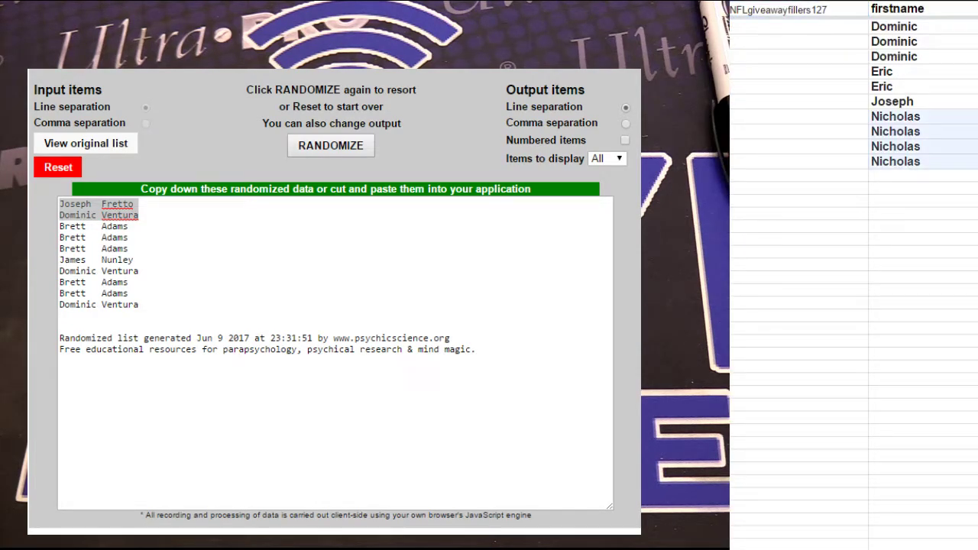
left_click_drag(917, 161, 943, 31)
- Reset the randomizer, paste in the new filler names and shuffle them
left_click(76, 166)
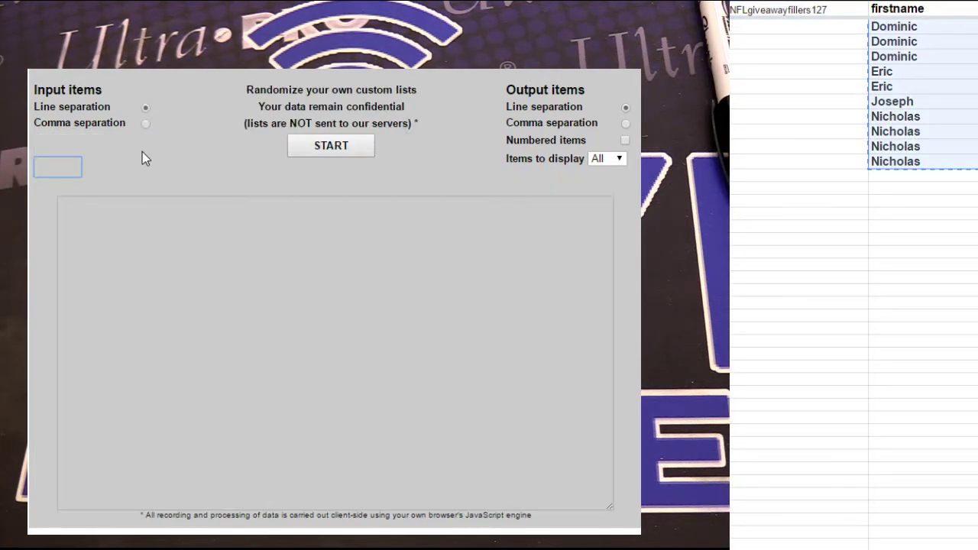
left_click(345, 147)
left_click(354, 238)
key("ctrl+v")
left_click(332, 147)
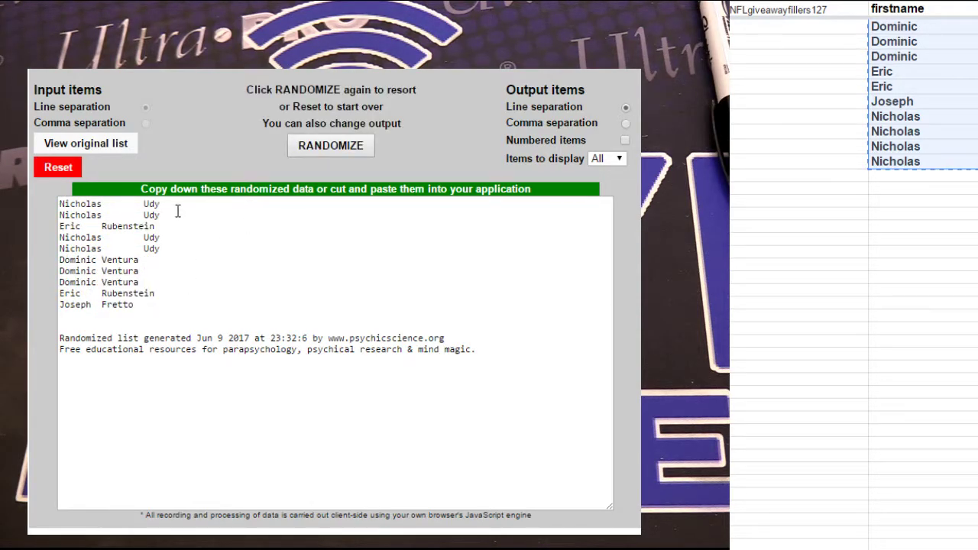
left_click_drag(176, 214, 109, 198)
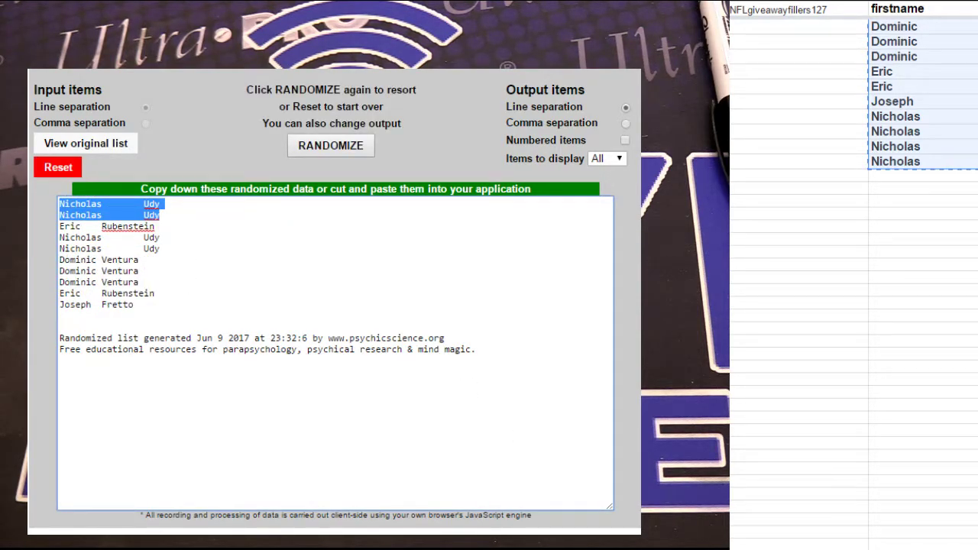
left_click(765, 544)
left_click(894, 206)
key("ctrl+v")
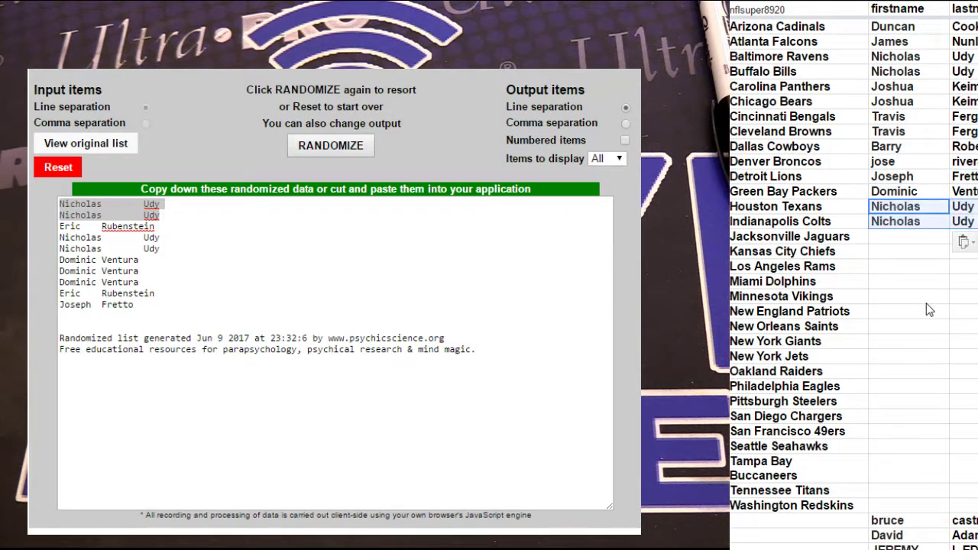
left_click(921, 298)
- Delete the filler sheet
right_click(863, 544)
left_click(878, 372)
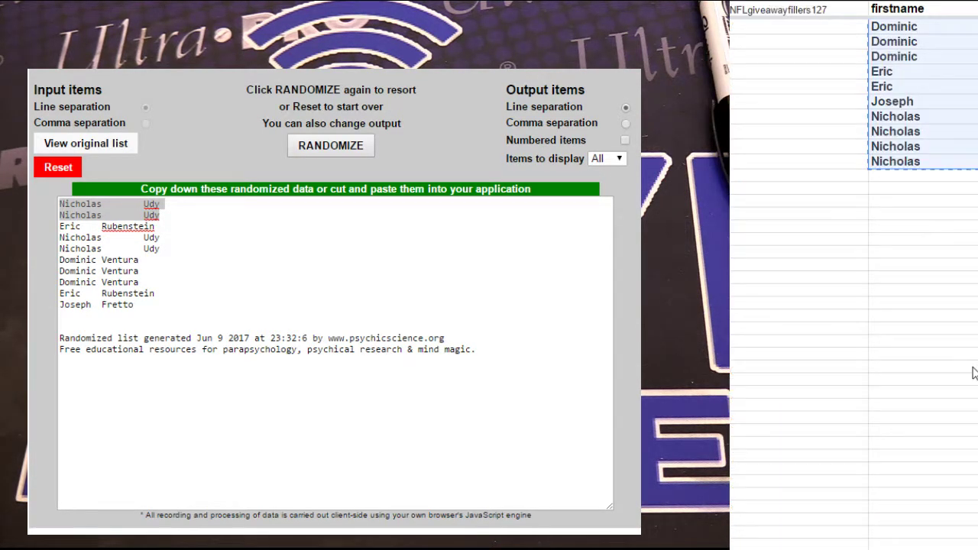
left_click(886, 286)
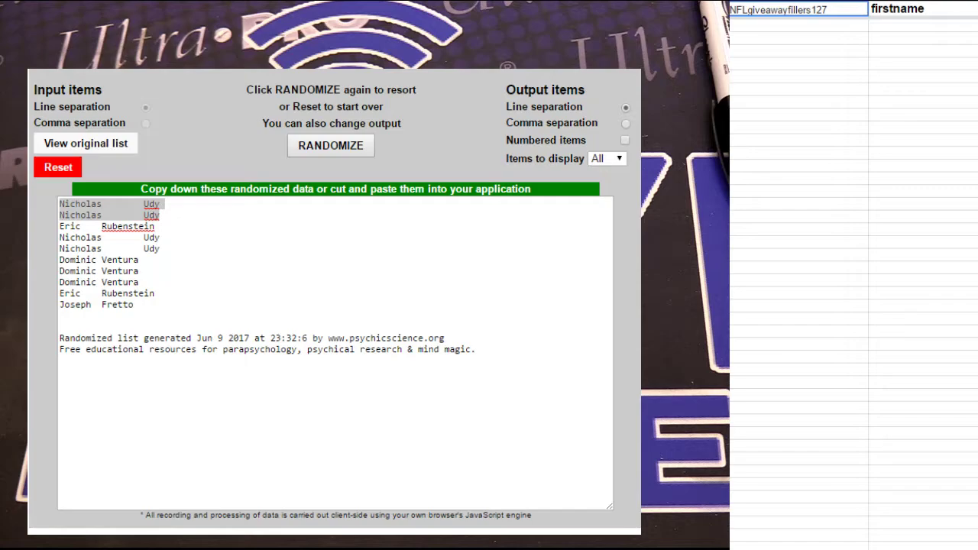
scroll(945, 446, "down", 2)
scroll(936, 443, "up", 2)
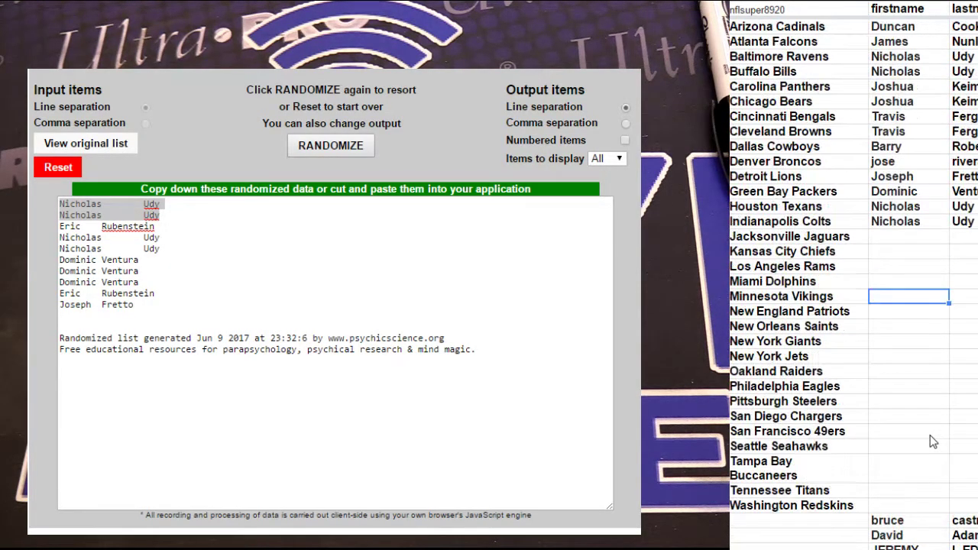
scroll(931, 449, "down", 1)
scroll(928, 446, "up", 2)
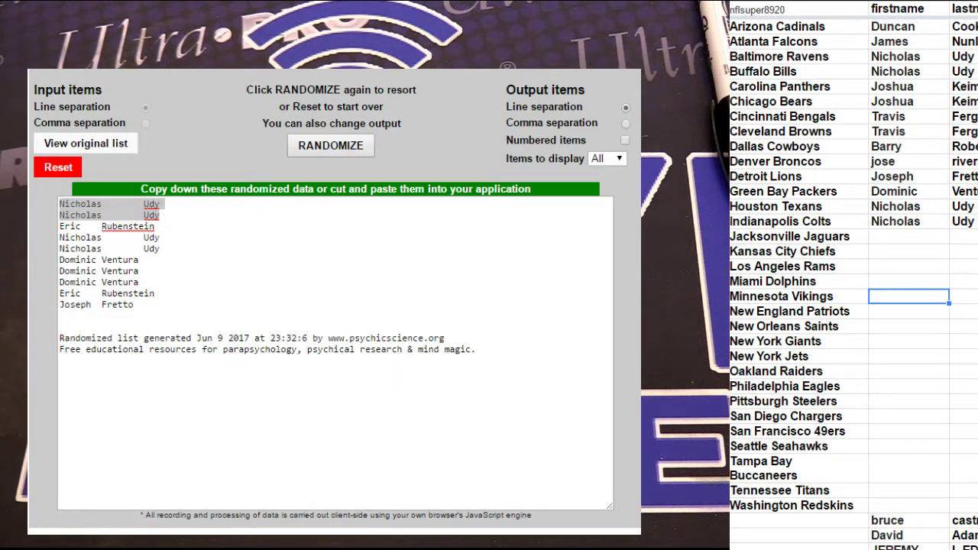
- Switch to the nflsuper9460 sheet from the all-sheets list
left_click(910, 547)
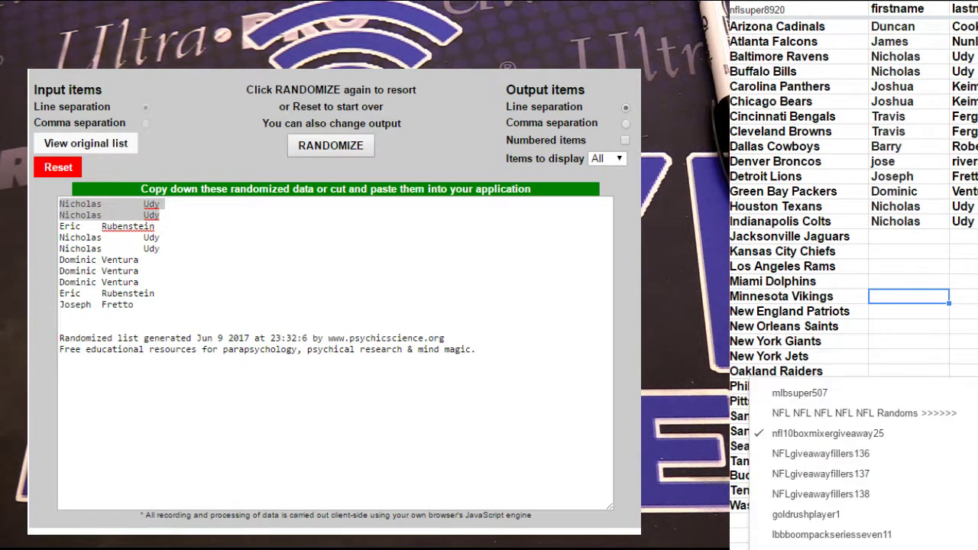
scroll(901, 470, "down", 3)
scroll(896, 478, "down", 5)
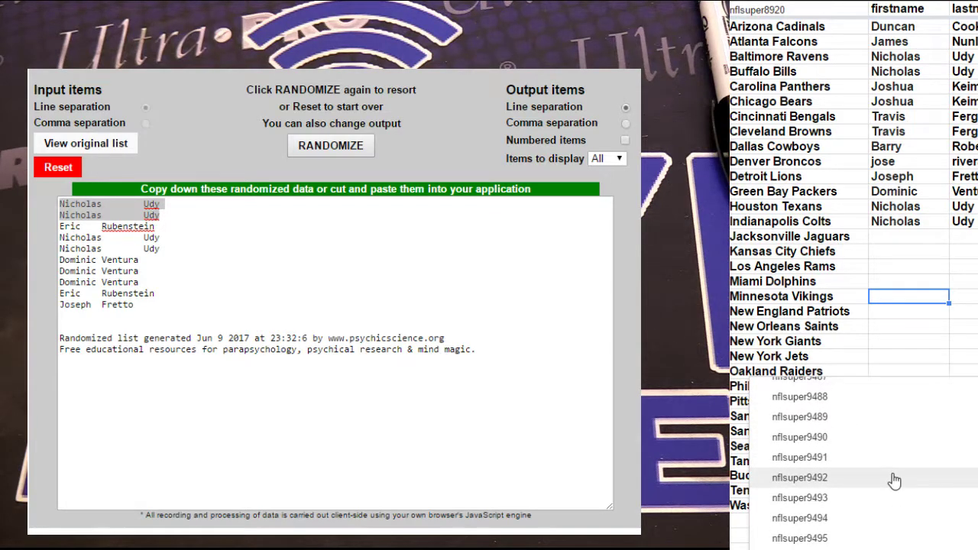
scroll(894, 484, "down", 3)
scroll(890, 504, "down", 3)
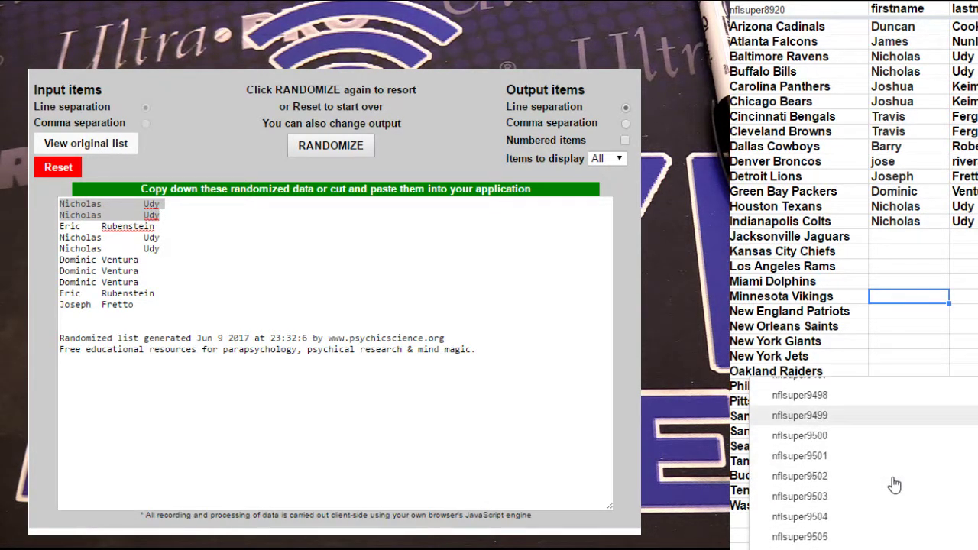
scroll(885, 524, "down", 2)
left_click(888, 529)
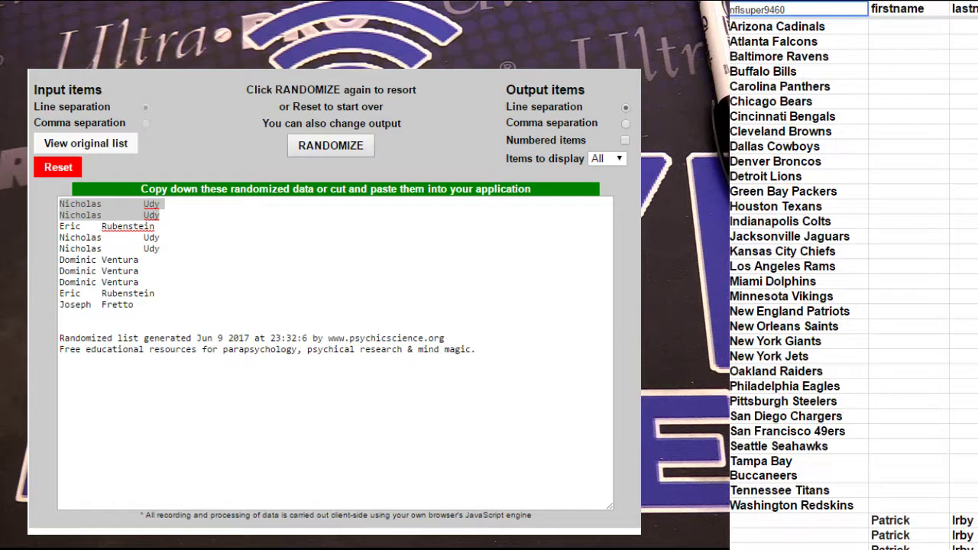